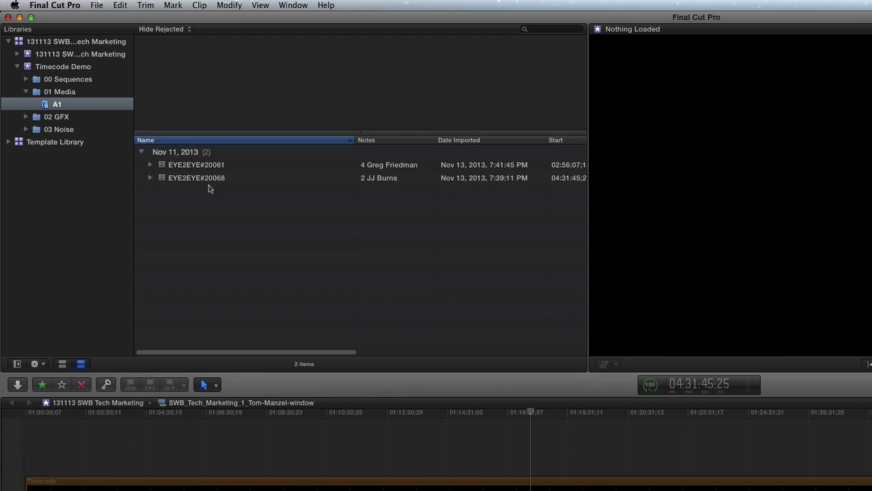
Narrow the Name column to reveal End timecodes and compare EYE2EYE#20061 with EYE2EYE#20068.
click(197, 166)
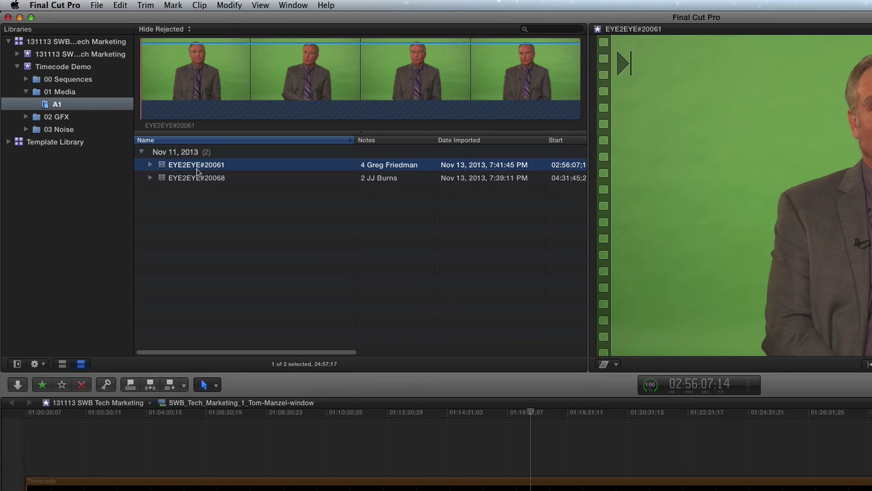
drag(354, 140, 282, 143)
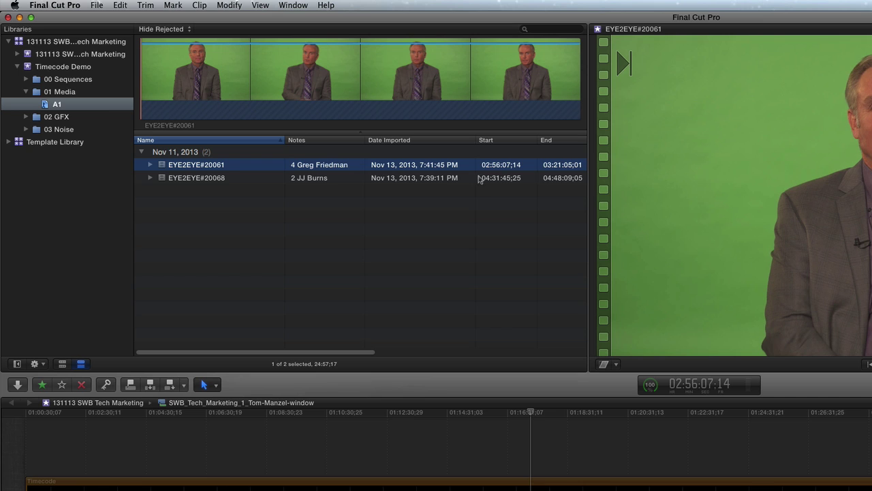
click(551, 182)
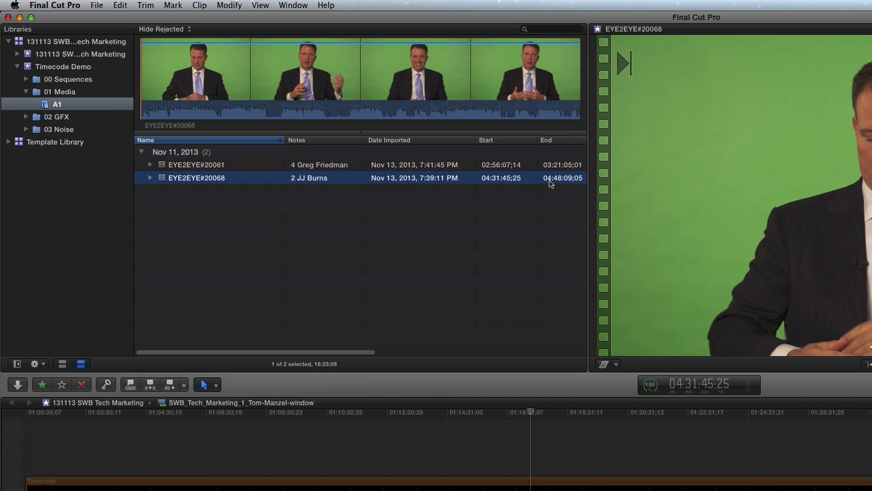
Reload EYE2EYE#20061 into the viewer and park the playhead inside it.
click(345, 236)
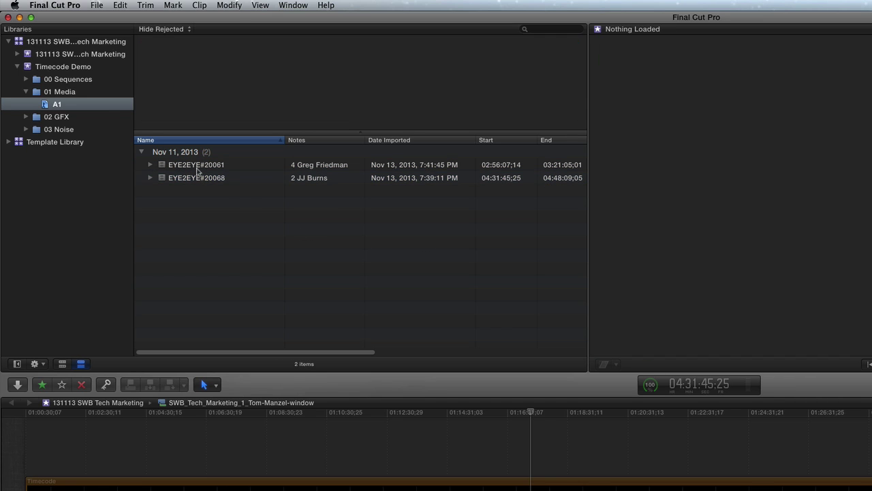
click(197, 169)
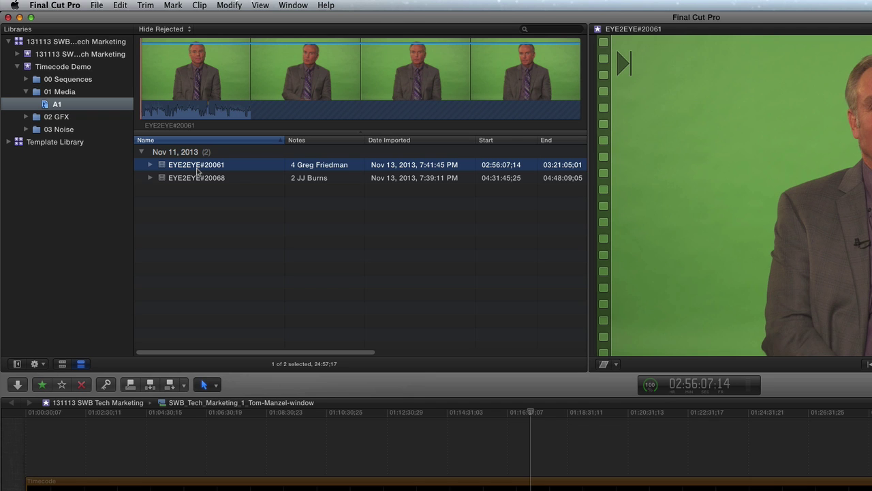
click(342, 67)
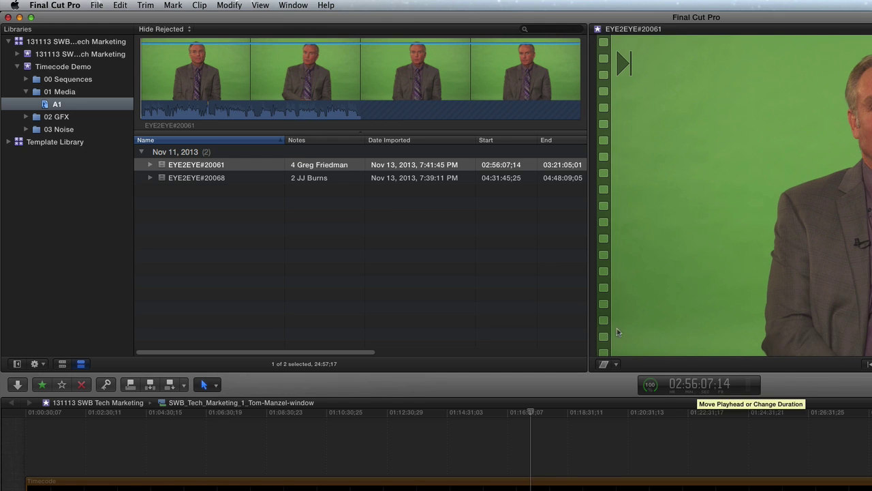
click(431, 87)
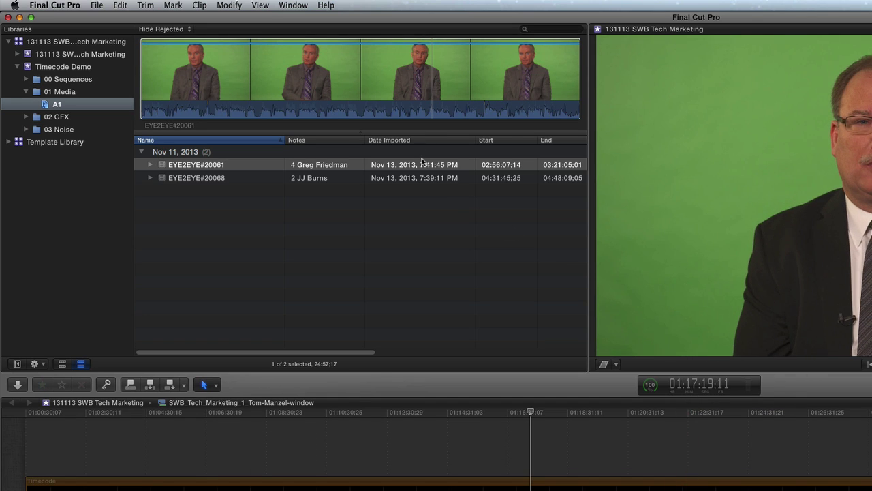
Play EYE2EYE#20061, then switch the viewer to the project timeline.
key(space)
click(261, 5)
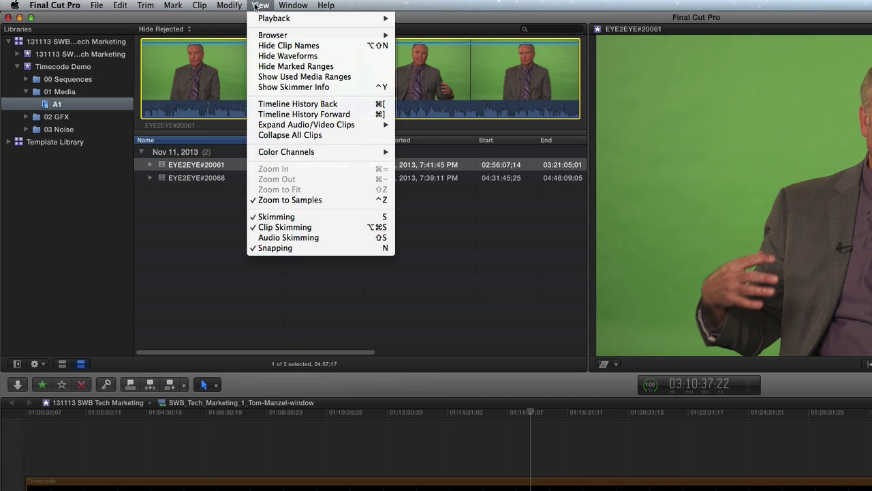
click(259, 6)
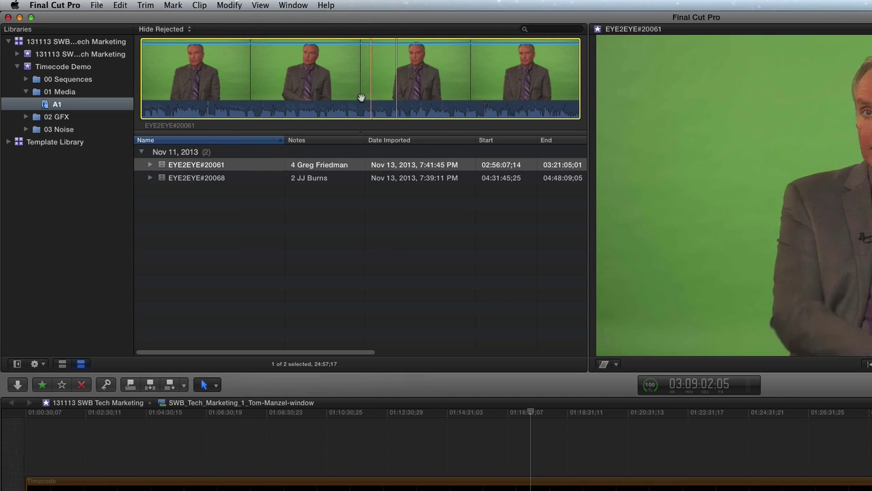
click(705, 431)
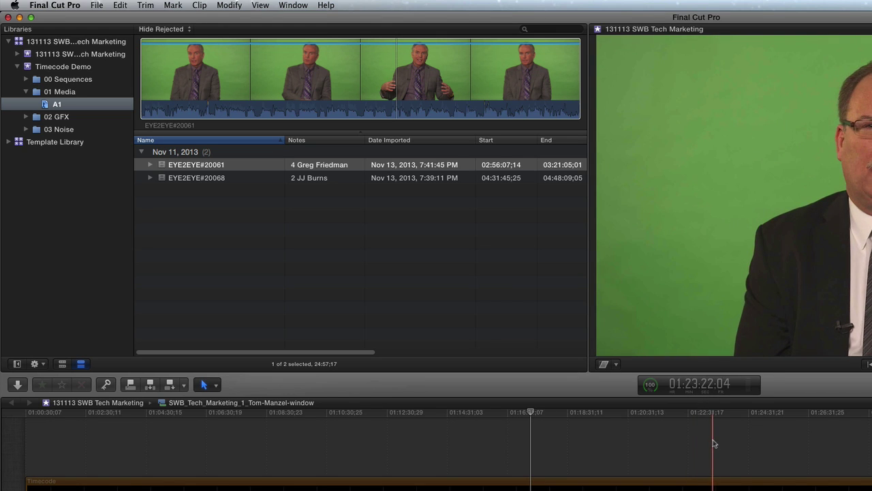
Refocus EYE2EYE#20061 and turn on Show Skimmer Info from the View menu.
click(289, 51)
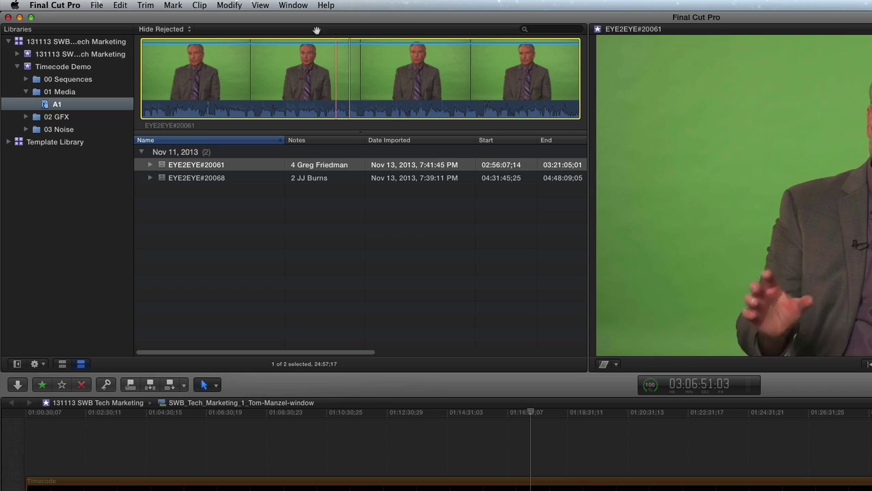
click(260, 5)
click(293, 87)
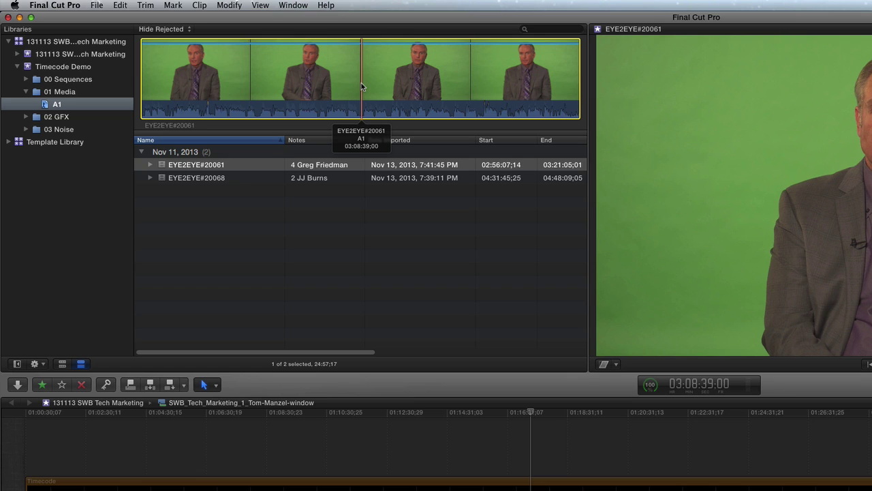
Jump to source timecode 03:01:02:00, then switch the viewer to the project timeline.
click(691, 388)
text(03:)
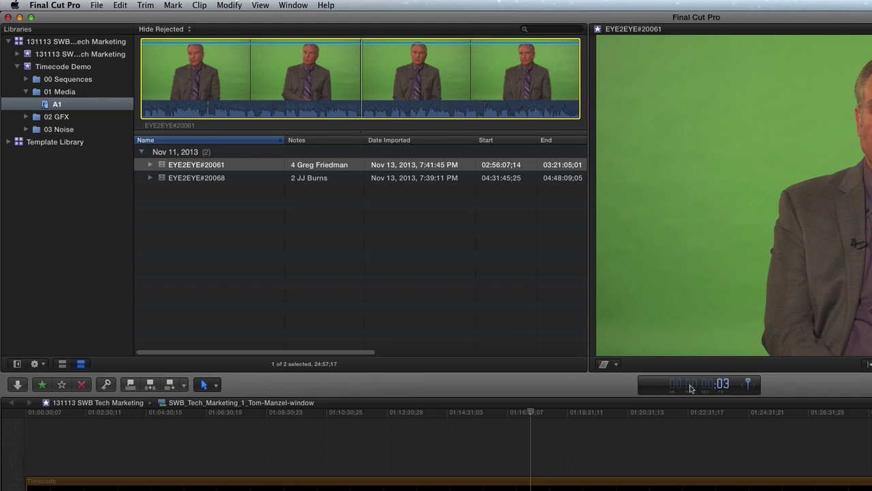
text(01:02:00)
key(Return)
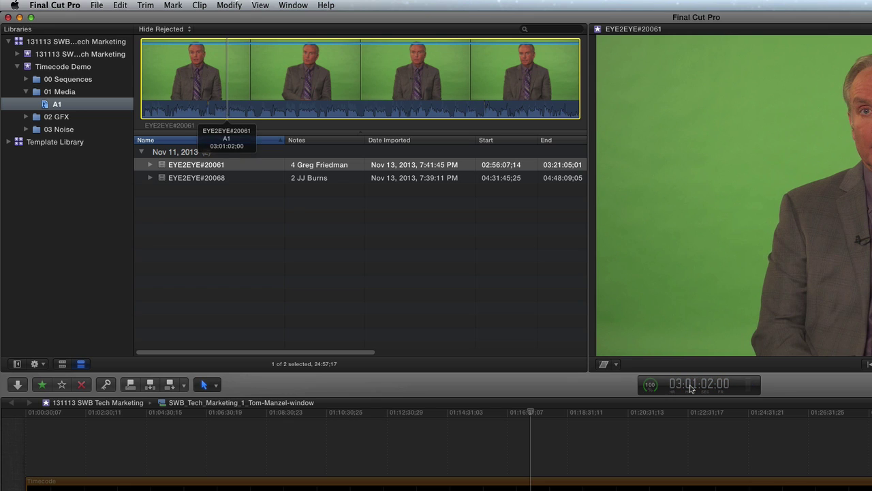
key(super+2)
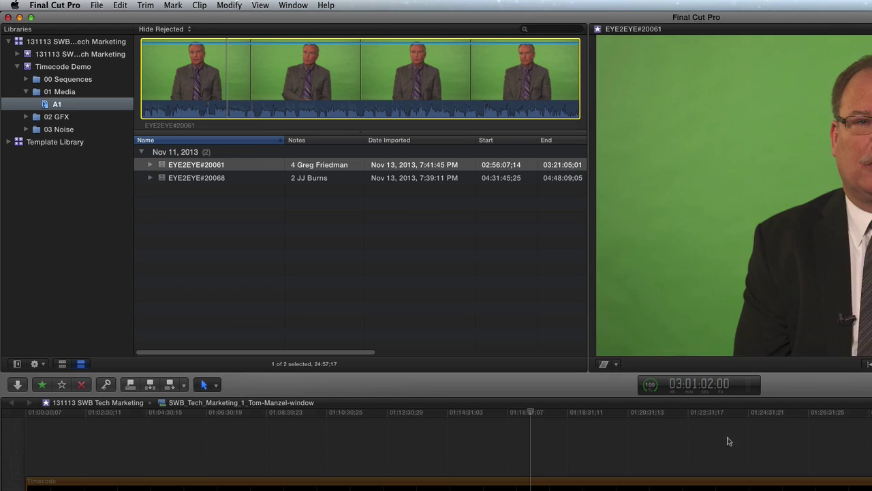
Cancel the timecode entry and reload EYE2EYE#20061 at its start, 02:56:07:14.
click(696, 387)
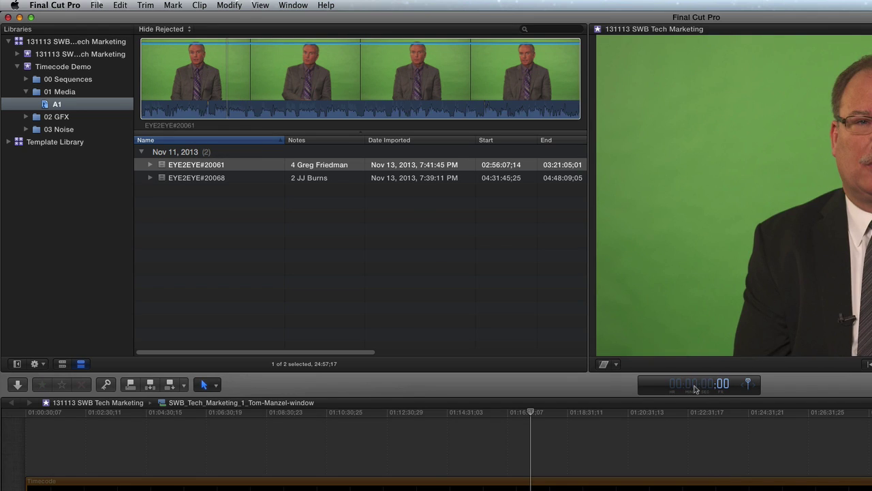
click(444, 254)
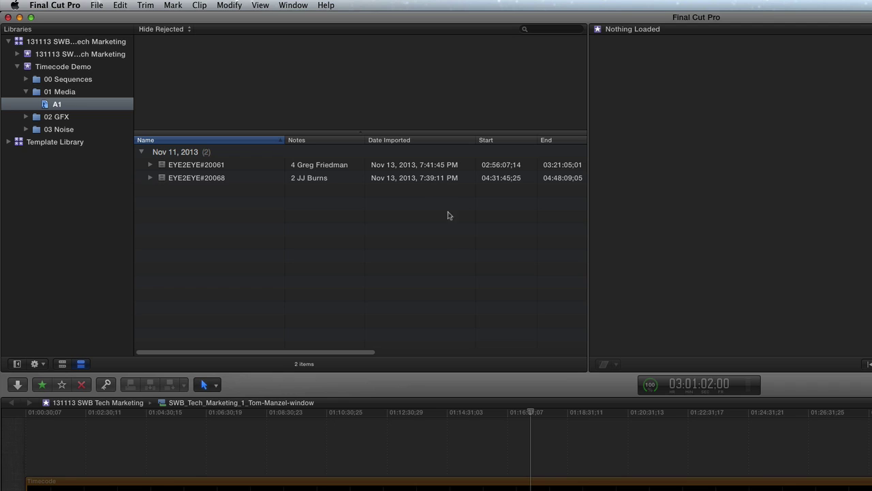
click(218, 167)
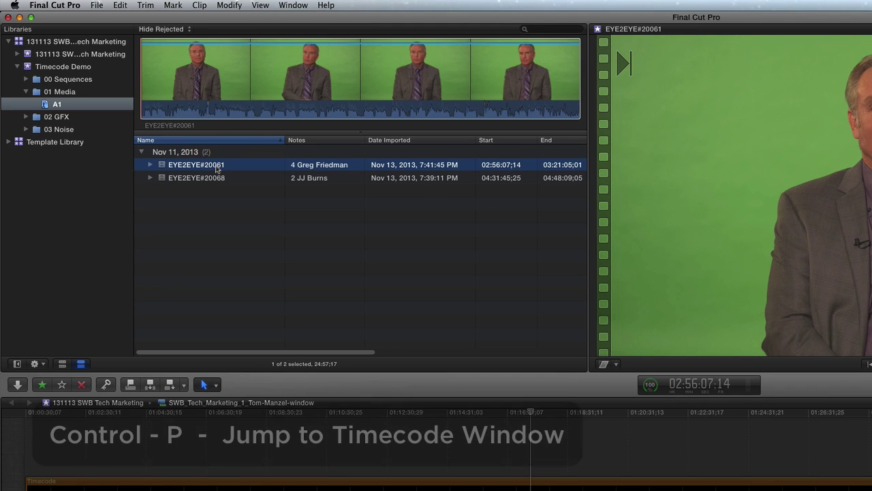
key(ctrl+p)
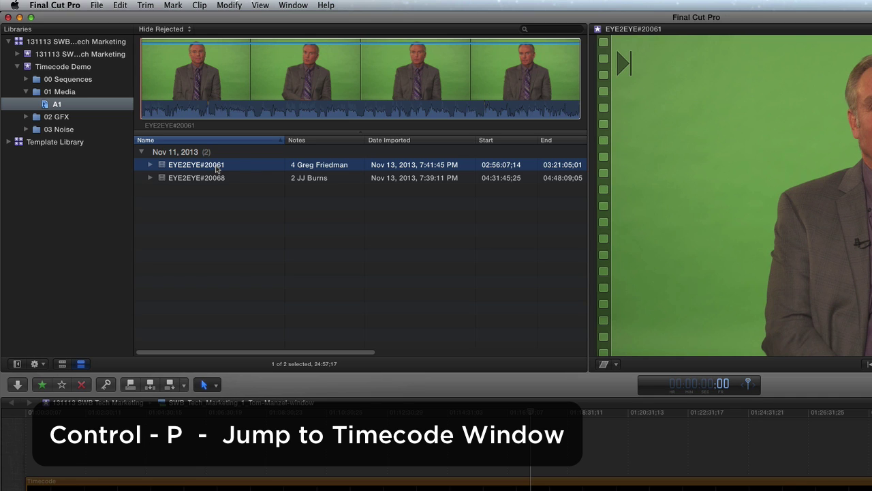
click(279, 217)
click(242, 171)
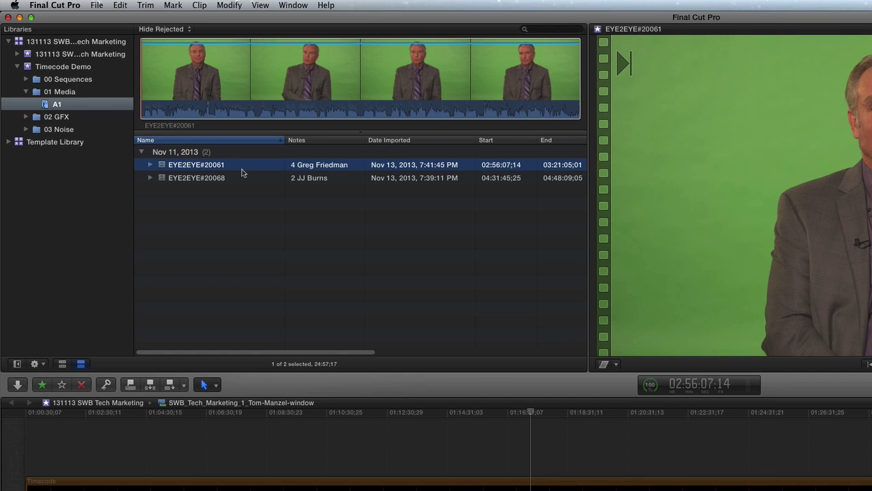
Open the New Compound Clip sheet for EYE2EYE#20061, then cancel it.
click(202, 219)
click(163, 167)
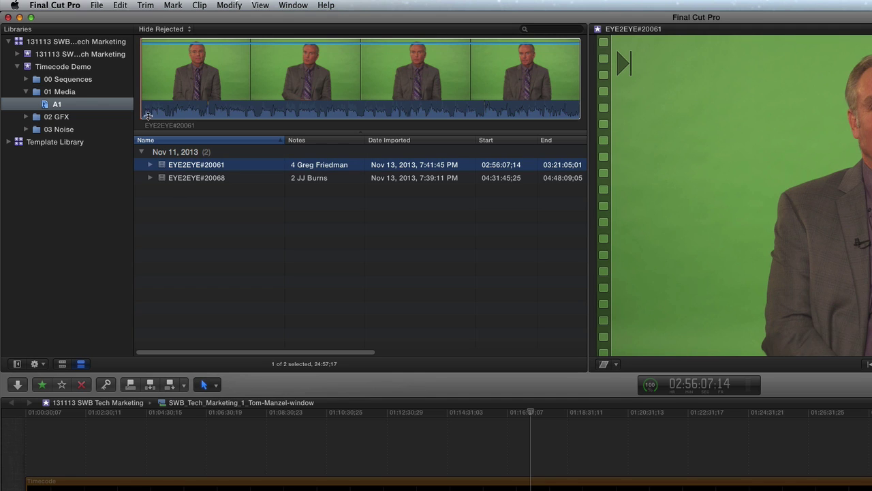
click(97, 5)
mouse_move(103, 19)
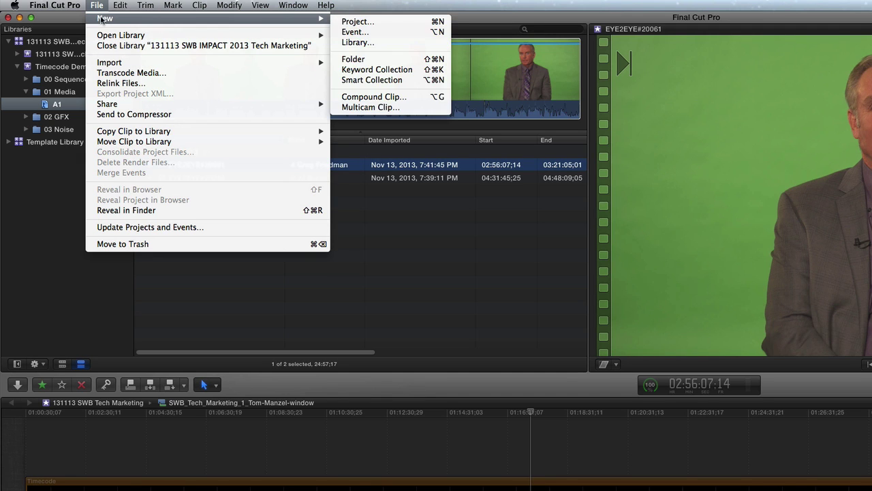
click(414, 100)
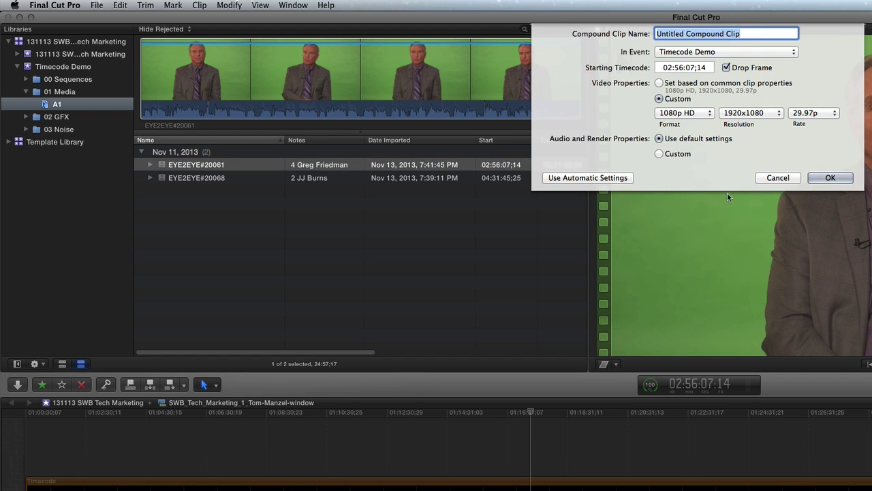
click(783, 179)
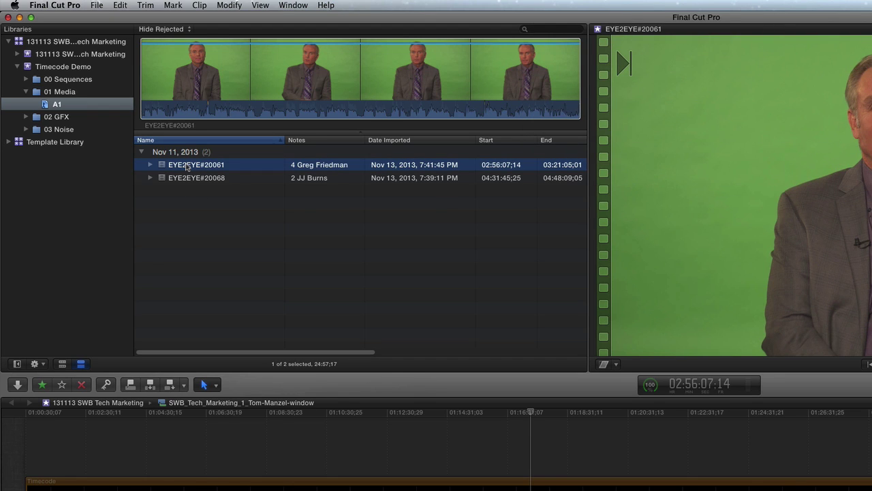
Copy the name EYE2EYE#20061 from the clip's rename field, leaving it unchanged.
click(186, 167)
key(super+c)
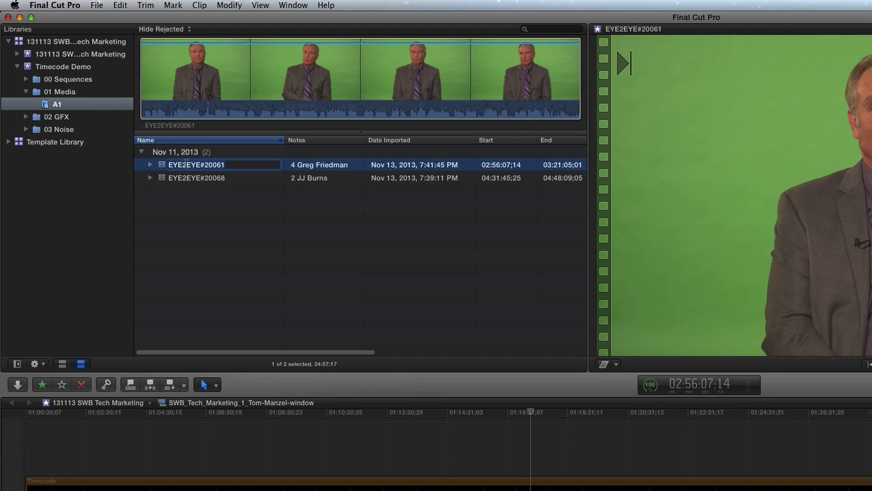
click(203, 213)
click(199, 168)
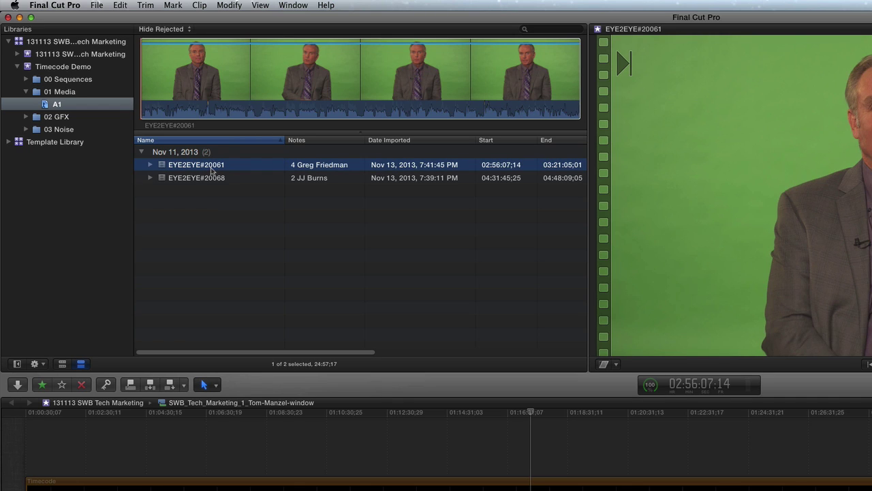
click(211, 171)
Create a new compound clip named 'EYE2EYE#20061 - window' from the pasted name.
click(96, 6)
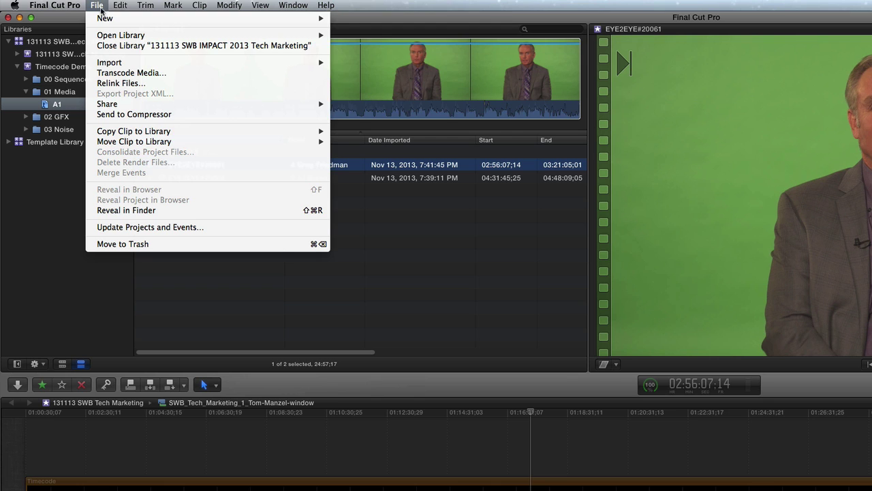
mouse_move(104, 20)
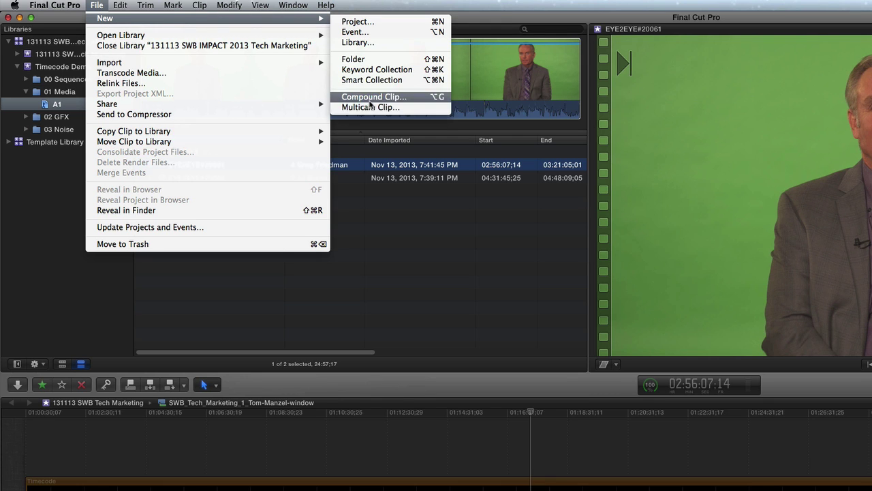
click(370, 98)
key(super+v)
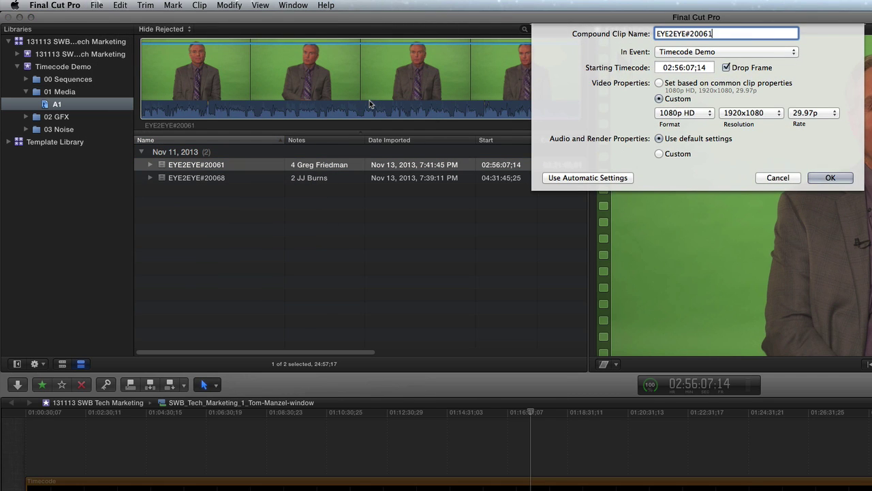
text(- window)
click(830, 177)
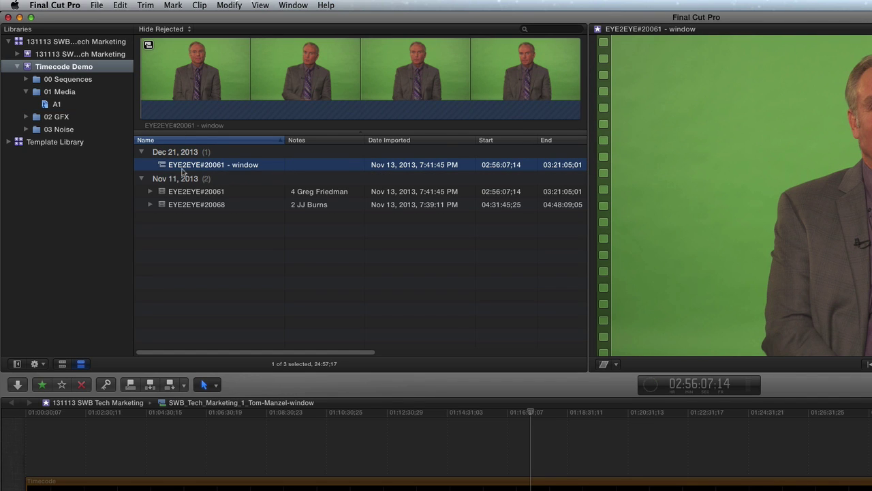
Open 'EYE2EYE#20061 - window' in the timeline, revealing EYE2EYE#20061 from 02:56:07;14.
double_click(163, 168)
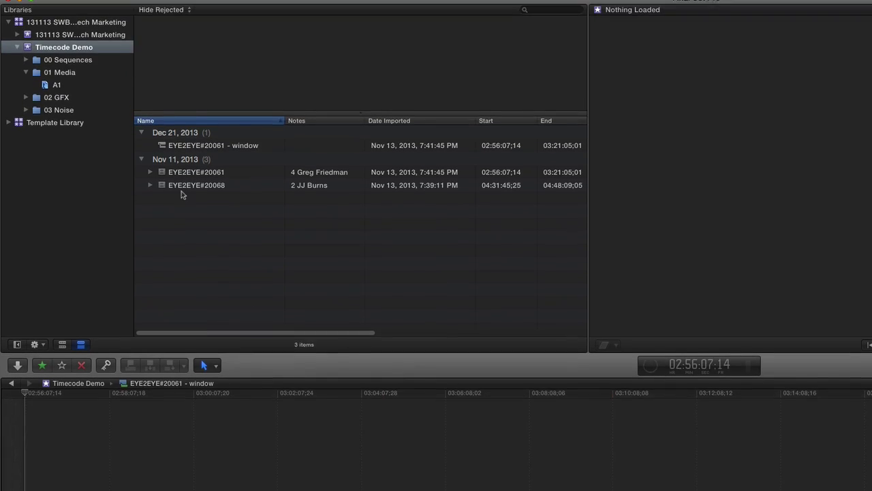
Select EYE2EYE#20068 and copy its name from the name field.
click(181, 34)
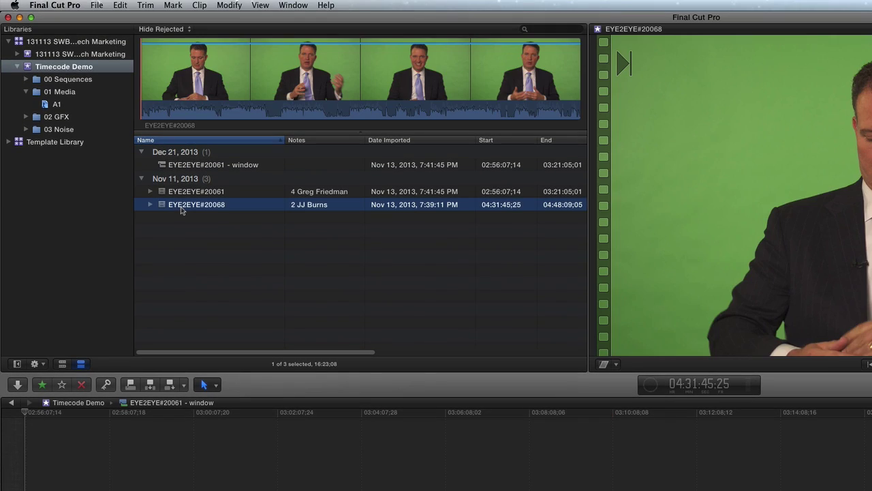
click(181, 207)
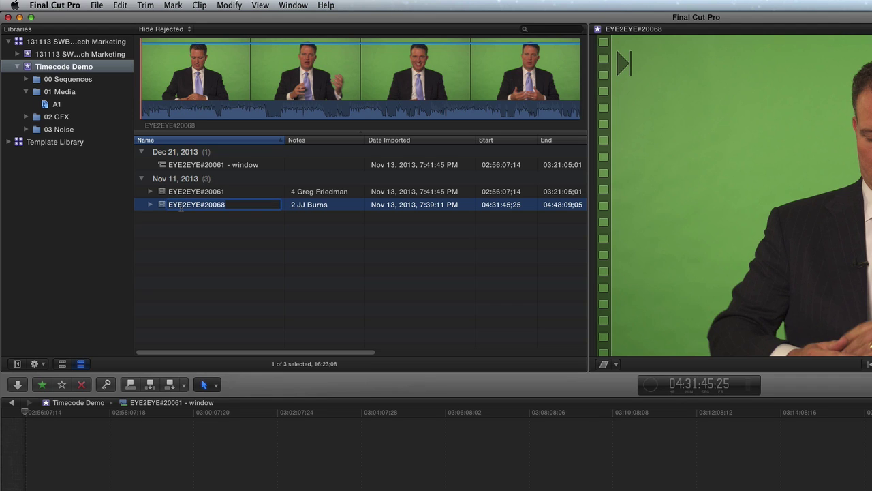
key(super+c)
key(Return)
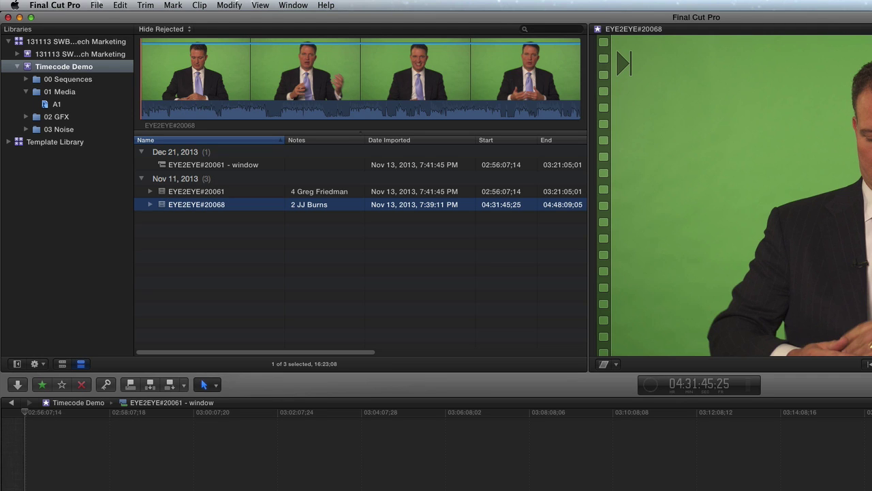
Create compound clip 'EYE2EYE#20068 - window' with Option-G and open it in the timeline.
key(alt+g)
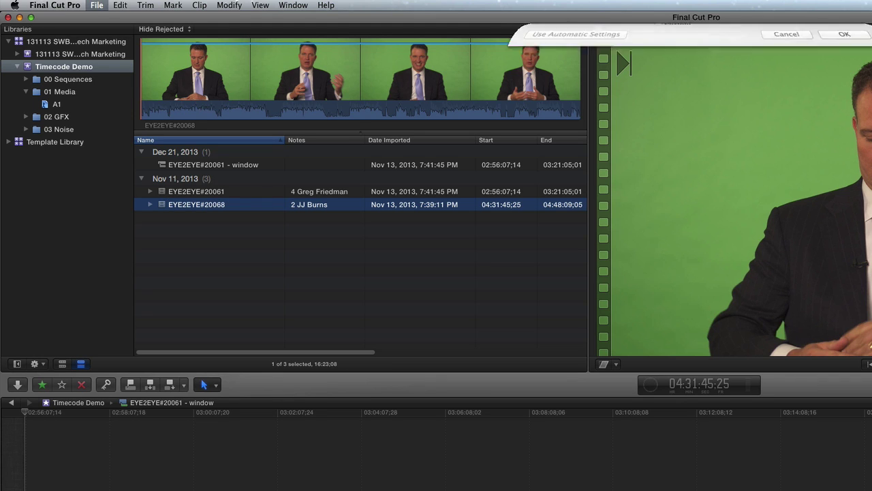
key(super+v)
text(- window)
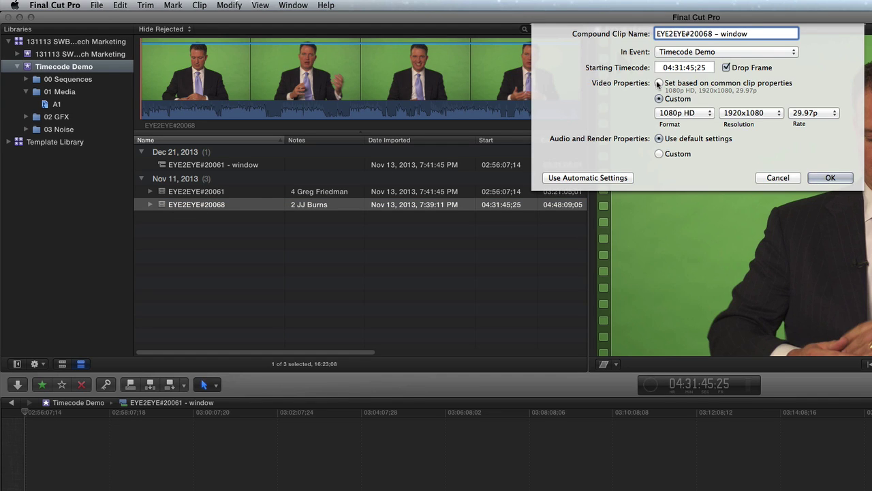
key(Return)
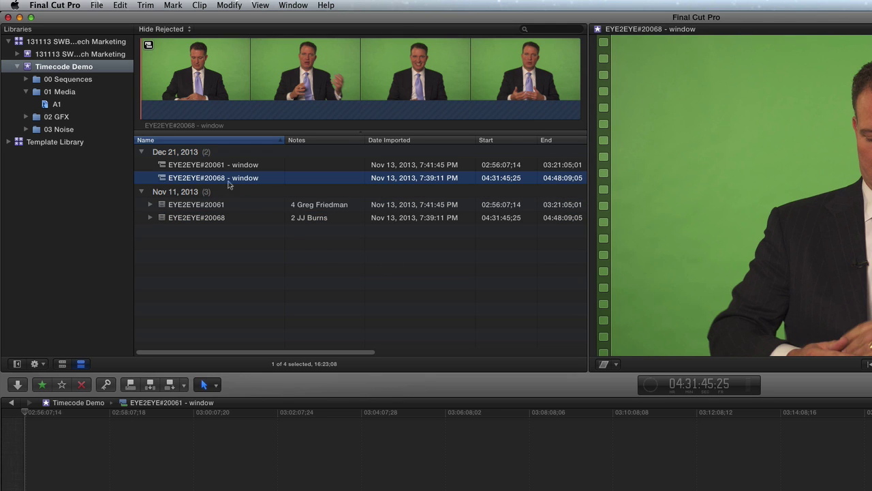
double_click(194, 177)
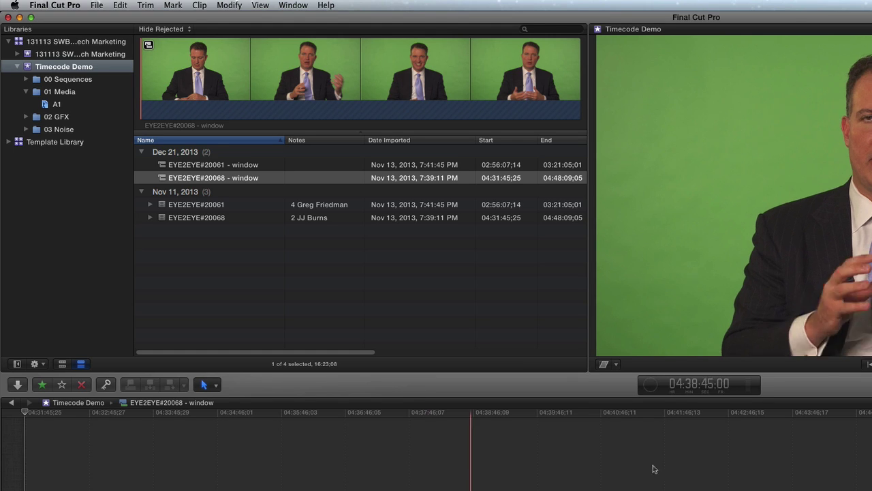
Connect the Timecode generator, found by searching 'time', at the clip's start.
key(Home)
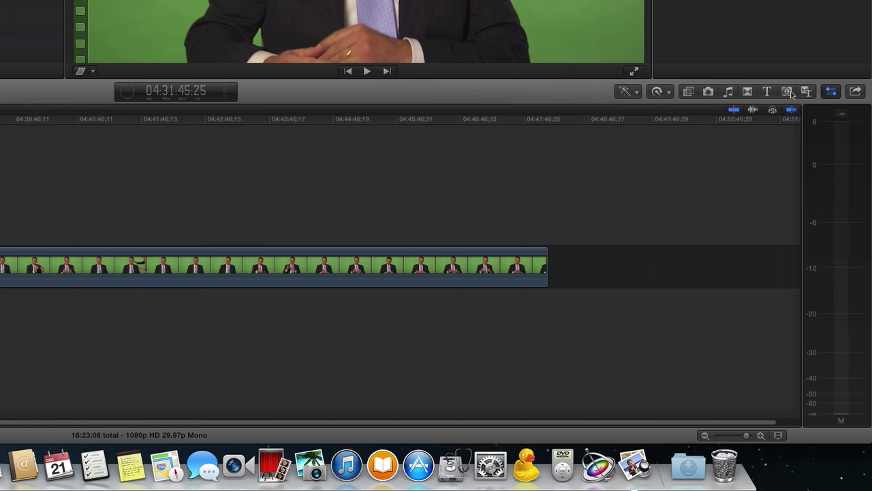
click(787, 92)
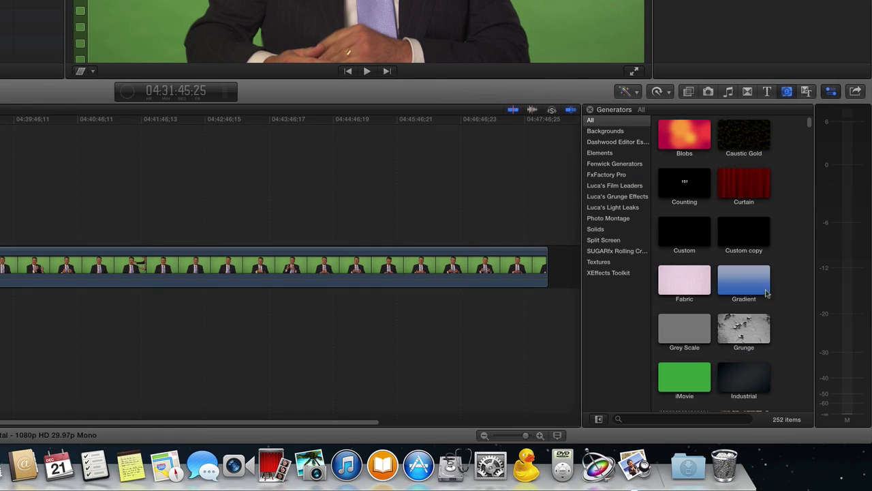
click(670, 418)
text(time)
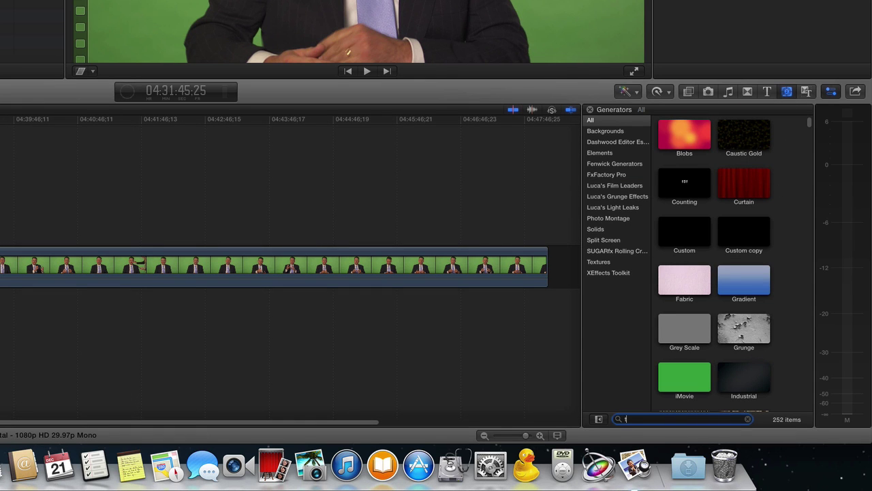
click(675, 124)
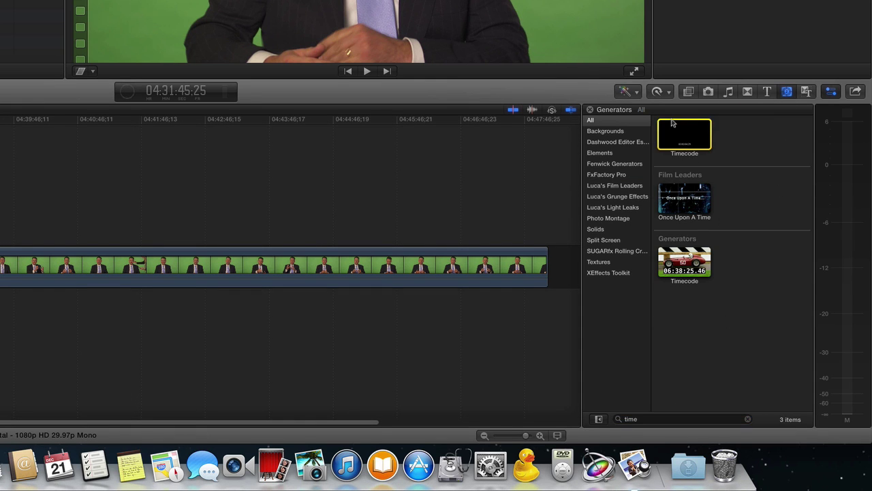
key(q)
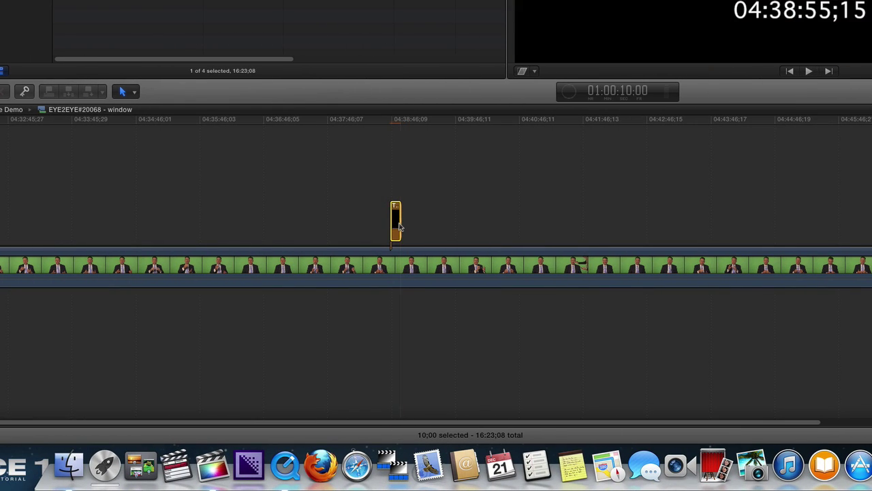
Stretch the Timecode generator across the whole EYE2EYE#20068 clip and preview the burn-in.
drag(402, 224, 772, 230)
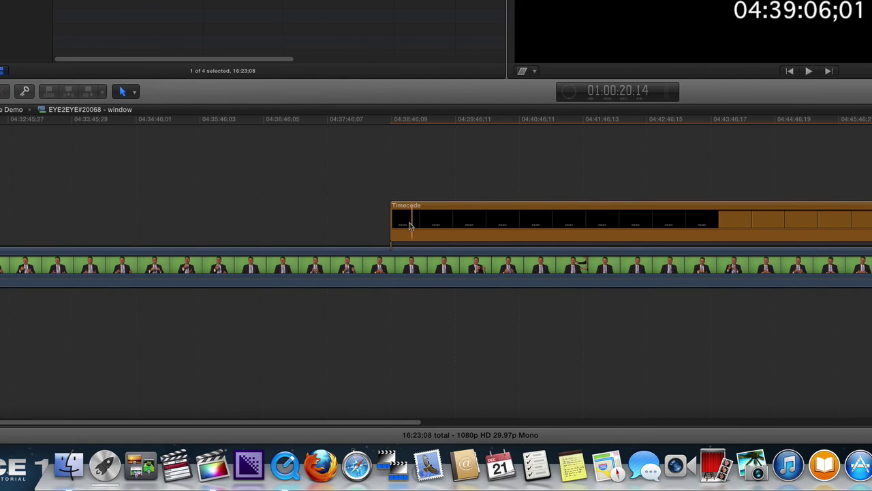
drag(394, 222, 31, 221)
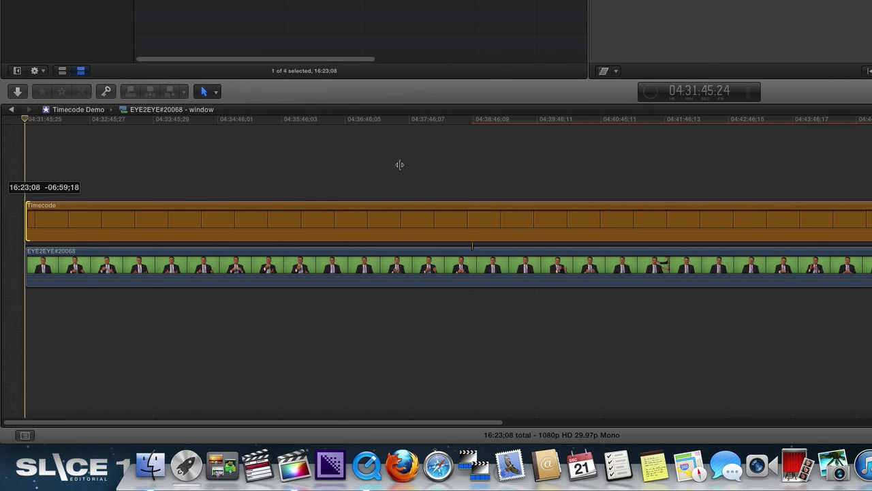
click(579, 126)
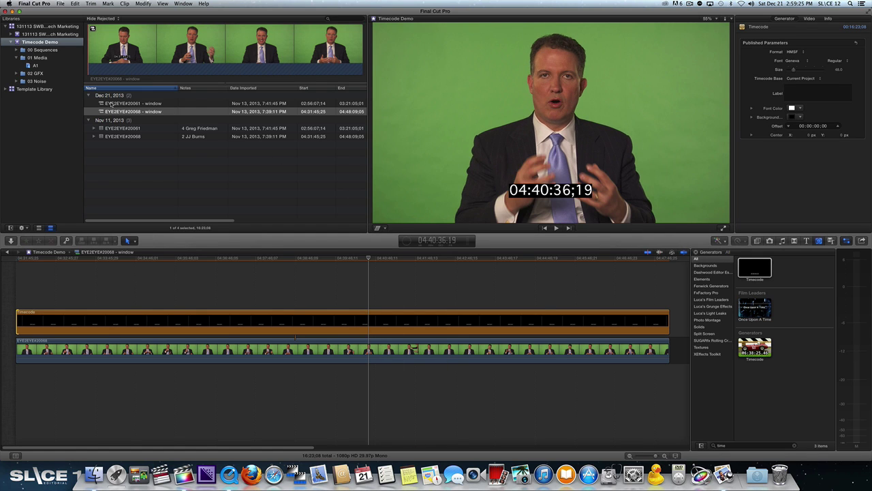
Open 'EYE2EYE#20061 - window', connect the Timecode generator with Option-V, and stretch it across the footage.
click(137, 326)
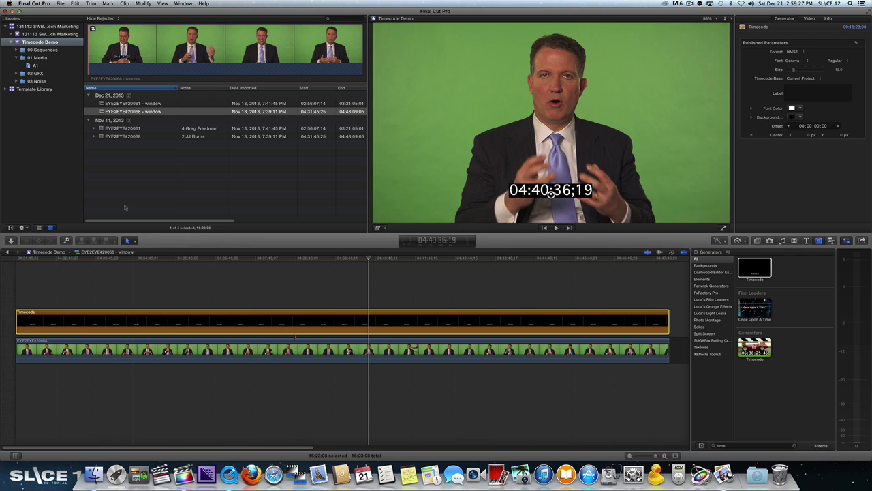
click(102, 109)
double_click(102, 103)
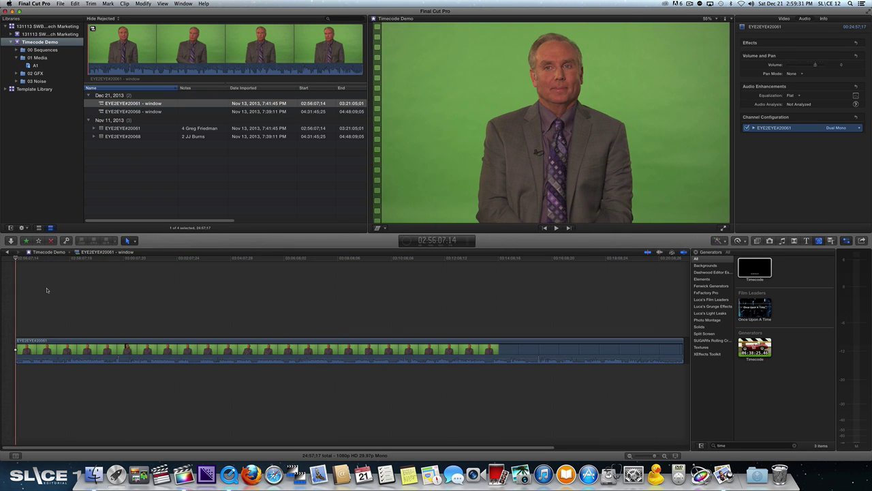
key(alt+v)
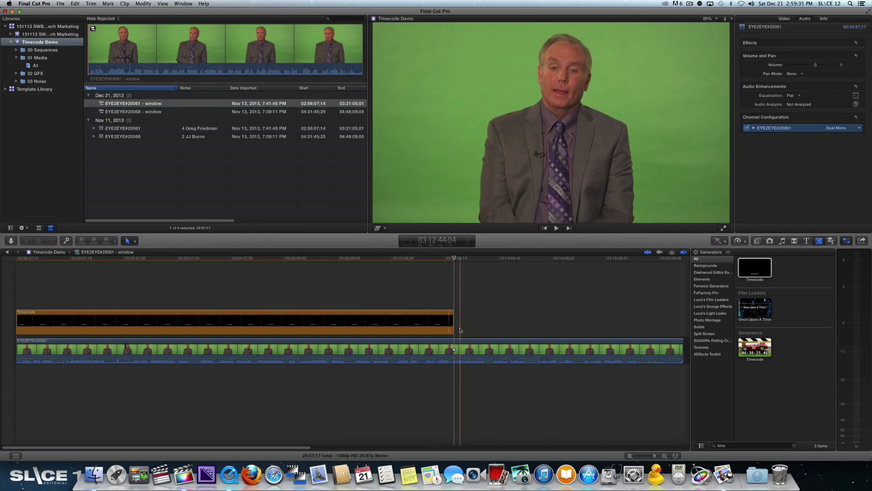
drag(453, 322, 677, 322)
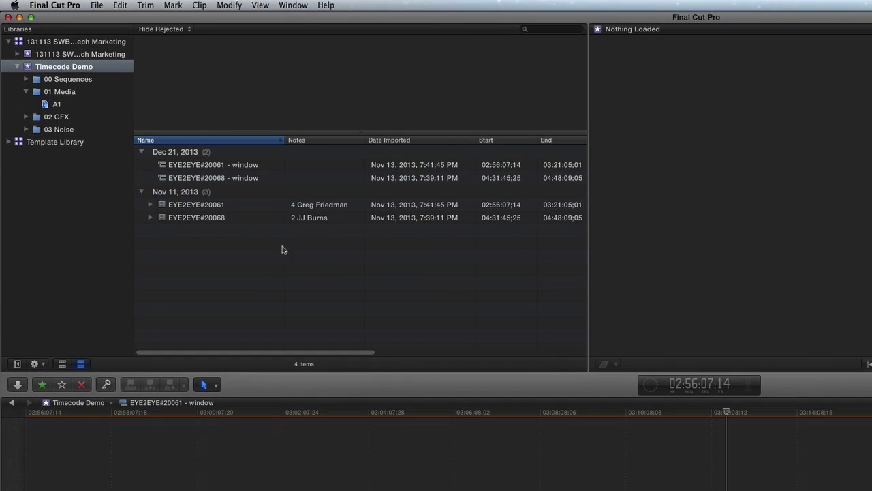
Select both '- window' clips and nest them with Option-G into compound clip 'timecode all'.
click(179, 167)
shift+click(181, 179)
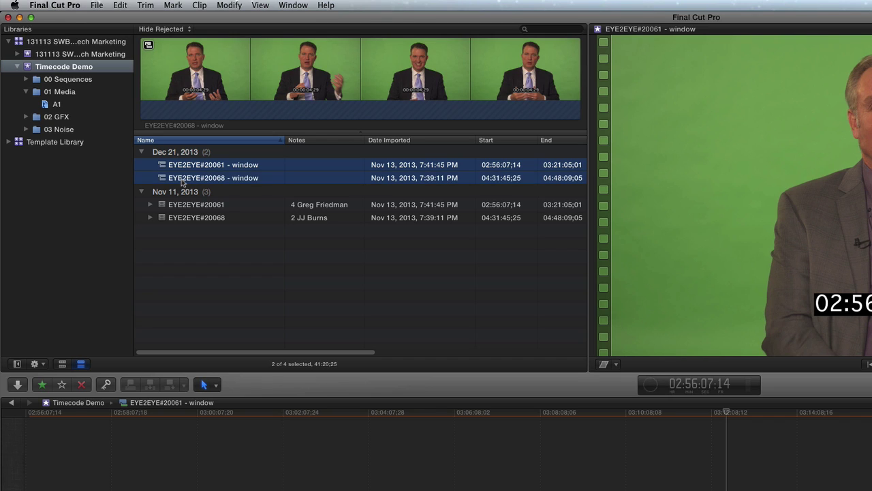
key(alt+g)
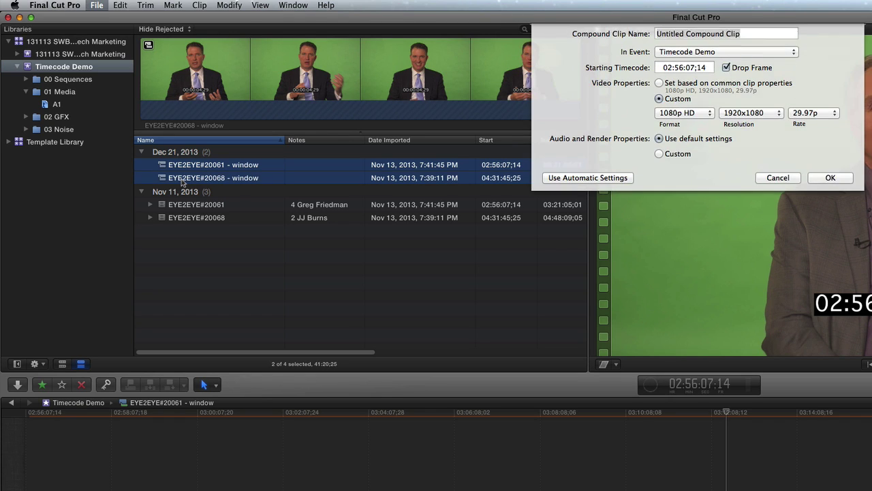
text(time)
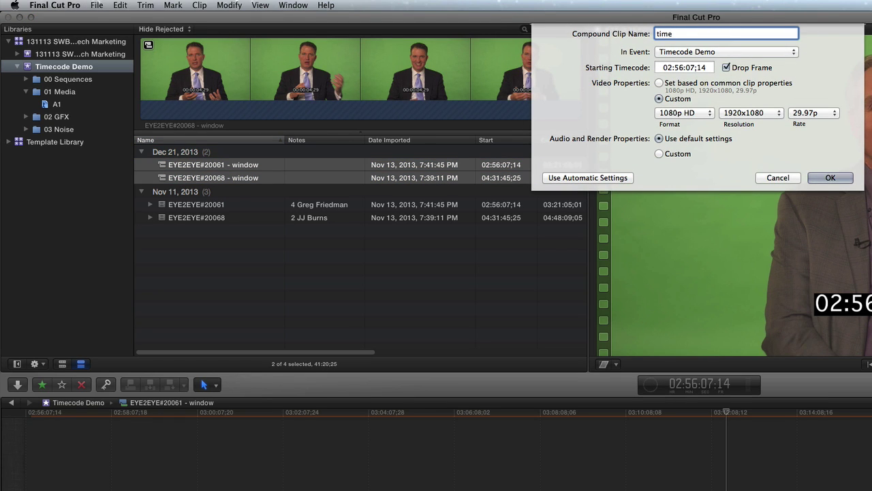
text(code all)
key(Return)
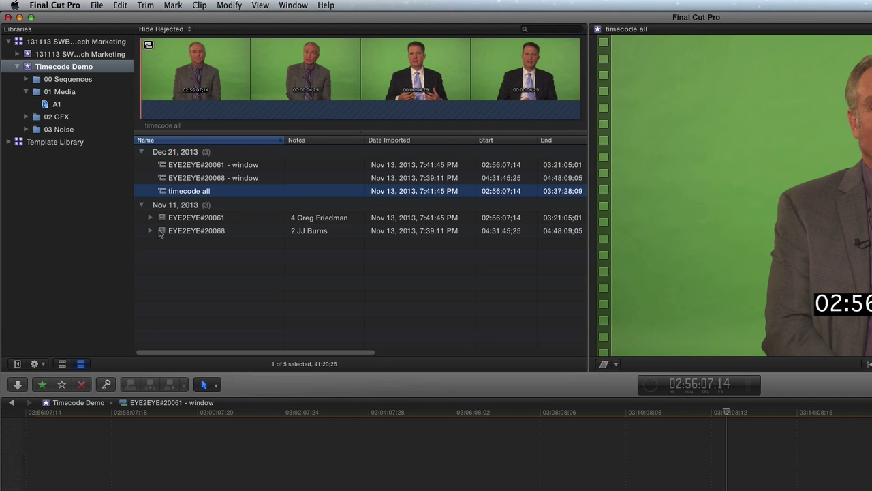
Open 'timecode all' in the timeline, then switch to Preview with Command-Tab.
double_click(162, 194)
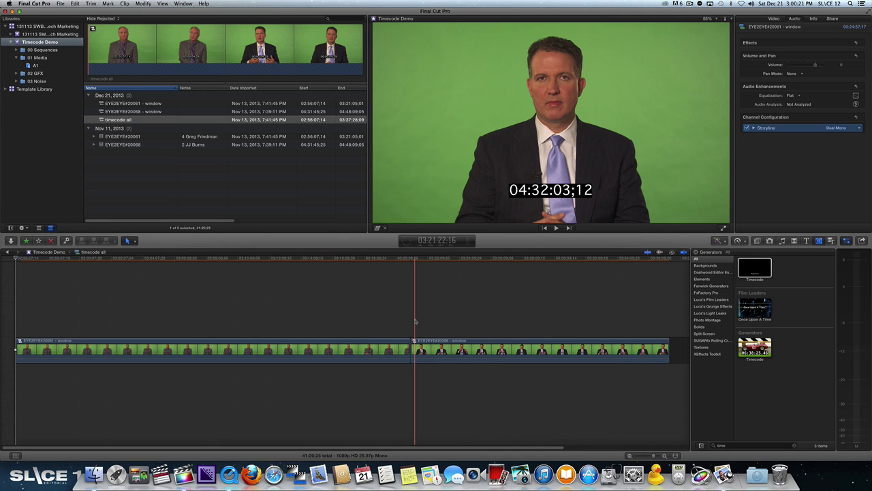
key(super+Tab)
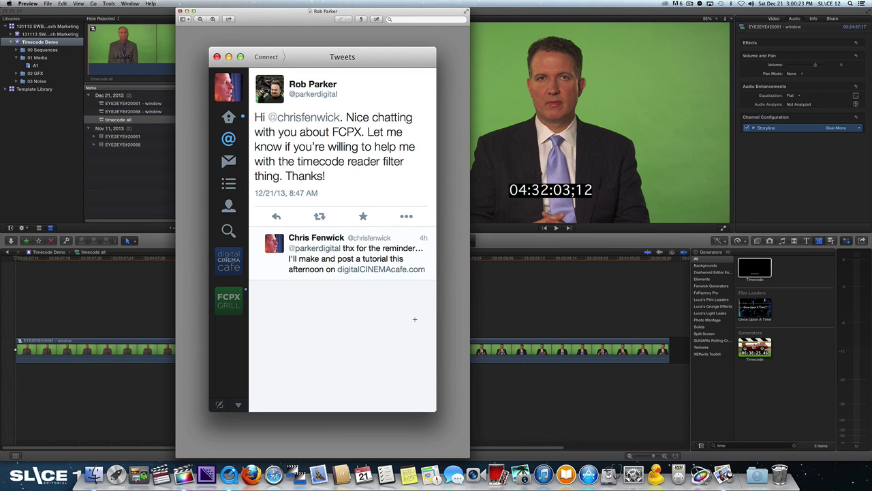